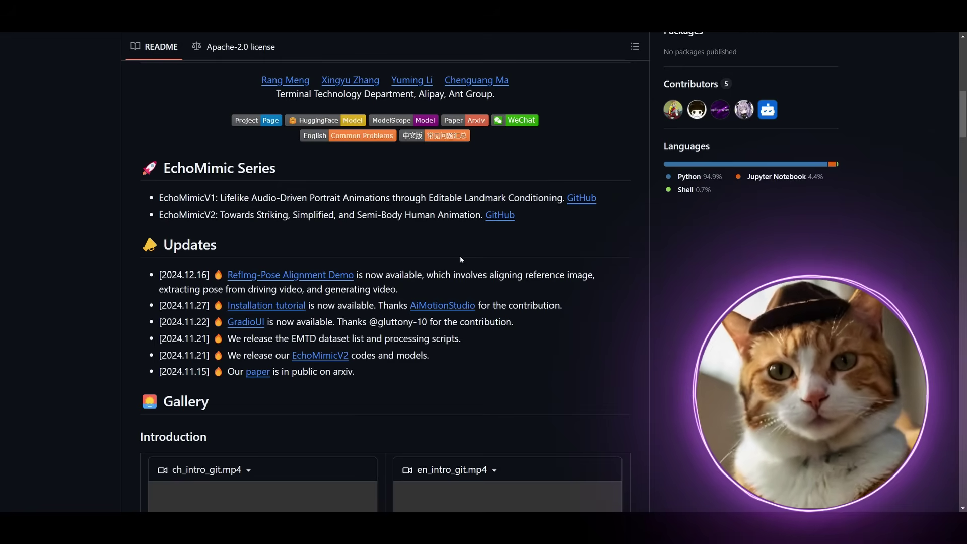
Scroll up and down through the EchoMimicV2 README's Installation sections.
{"action": "scroll", "coordinate": [460, 256], "scroll_direction": "down", "scroll_amount": 20}
{"action": "scroll", "coordinate": [422, 191], "scroll_direction": "up", "scroll_amount": 15}
{"action": "scroll", "coordinate": [421, 191], "scroll_direction": "up", "scroll_amount": 20}
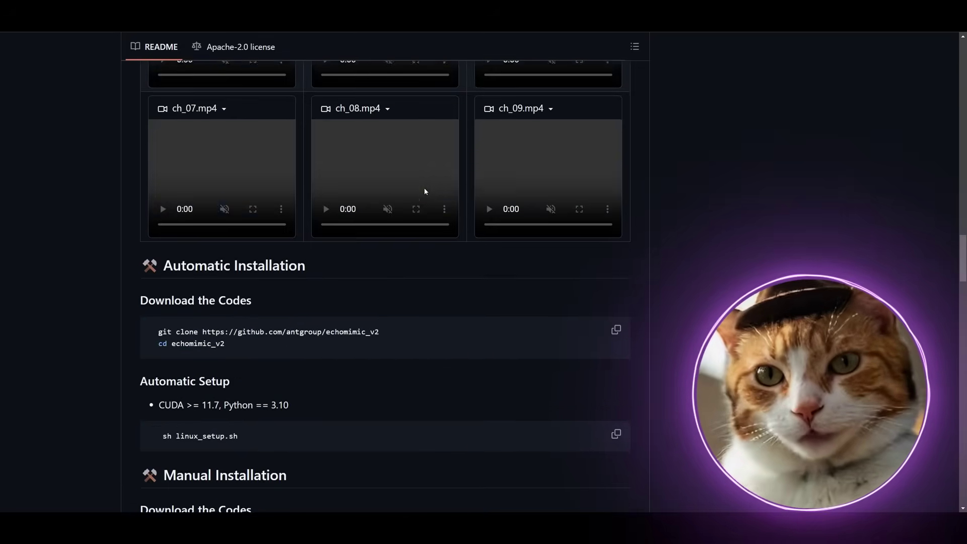
{"action": "scroll", "coordinate": [433, 180], "scroll_direction": "up", "scroll_amount": 8}
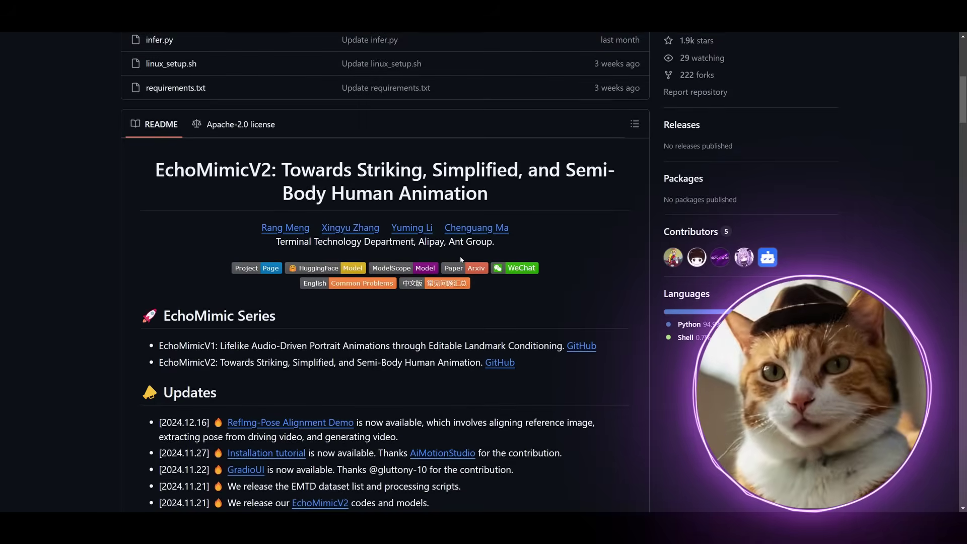
{"action": "scroll", "coordinate": [460, 256], "scroll_direction": "down", "scroll_amount": 15}
{"action": "scroll", "coordinate": [461, 264], "scroll_direction": "down", "scroll_amount": 15}
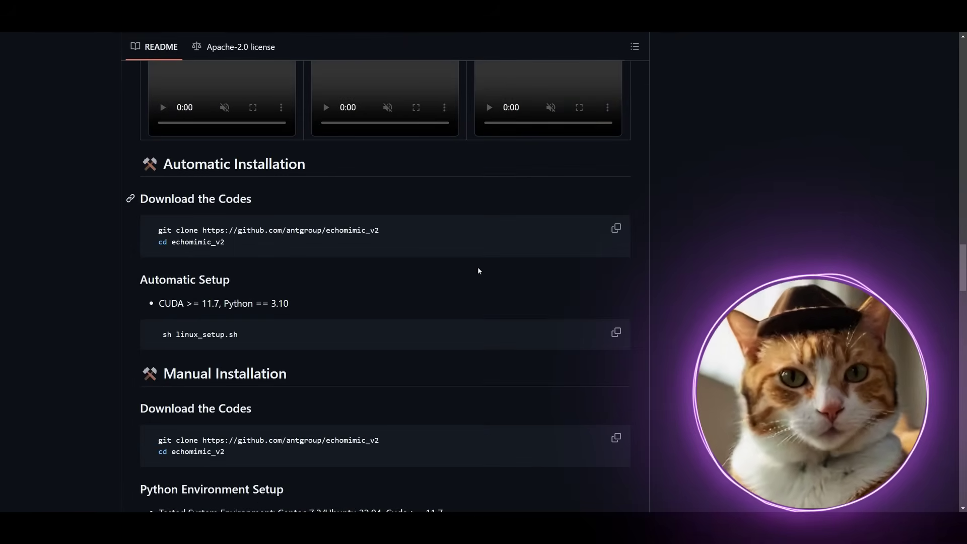
{"action": "scroll", "coordinate": [515, 282], "scroll_direction": "up", "scroll_amount": 6}
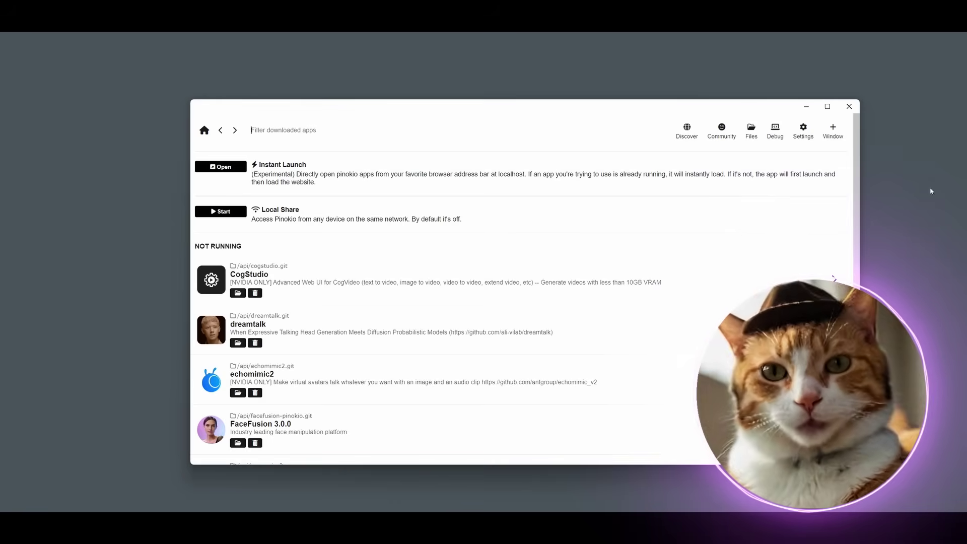
{"action": "left_click", "coordinate": [680, 136]}
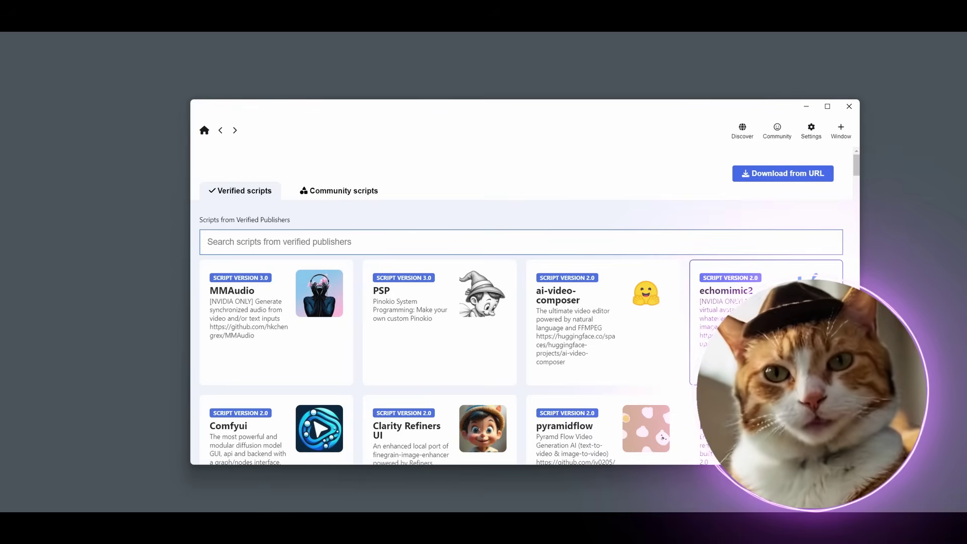
{"action": "left_click", "coordinate": [725, 312]}
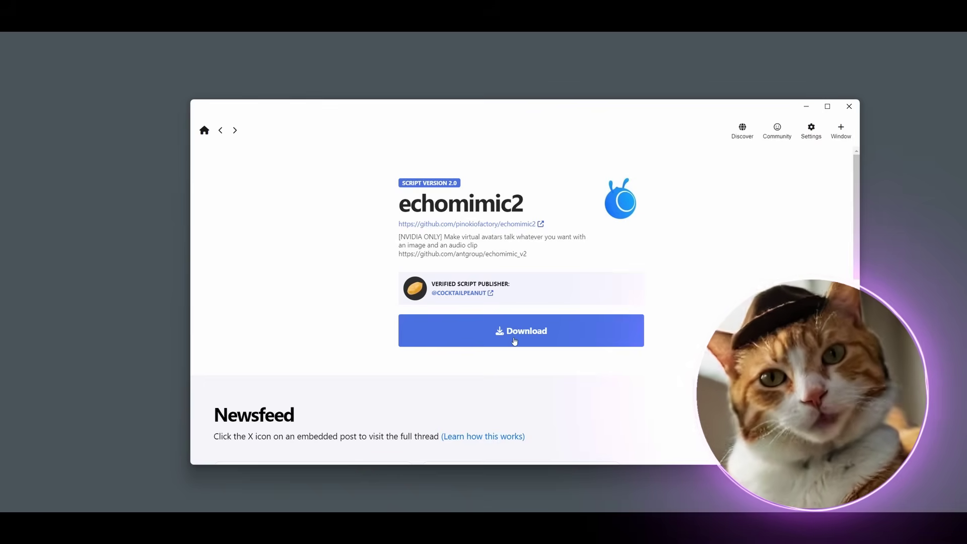
{"action": "left_click", "coordinate": [741, 129]}
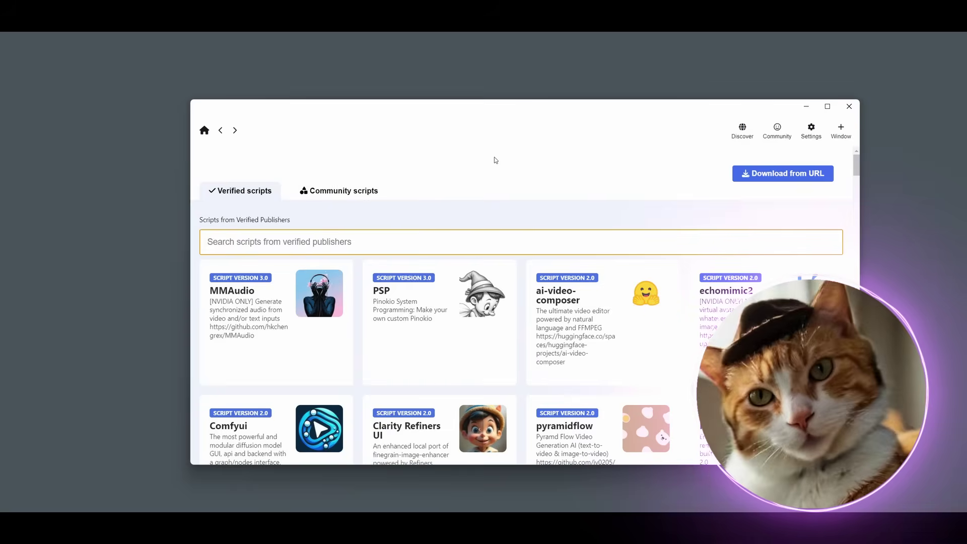
{"action": "left_click", "coordinate": [205, 131]}
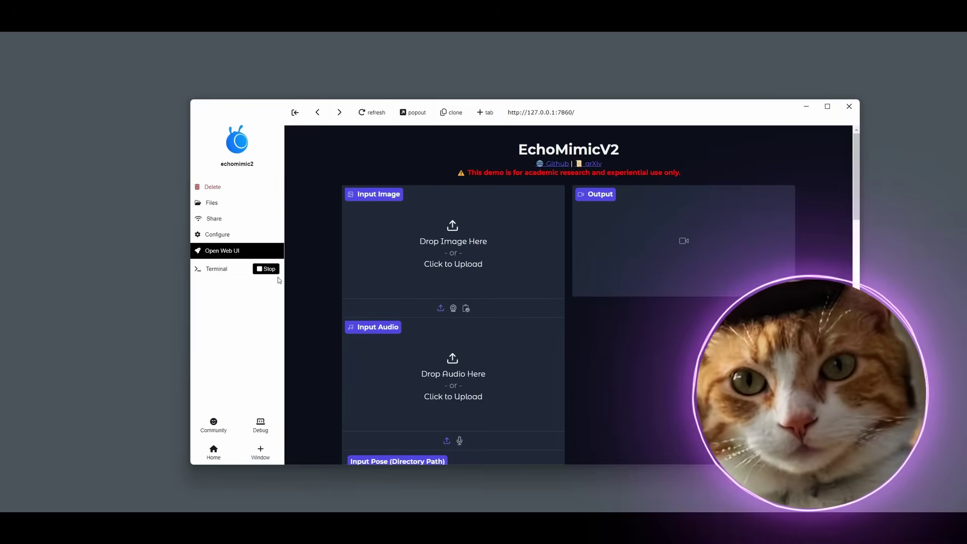
{"action": "left_click", "coordinate": [219, 270]}
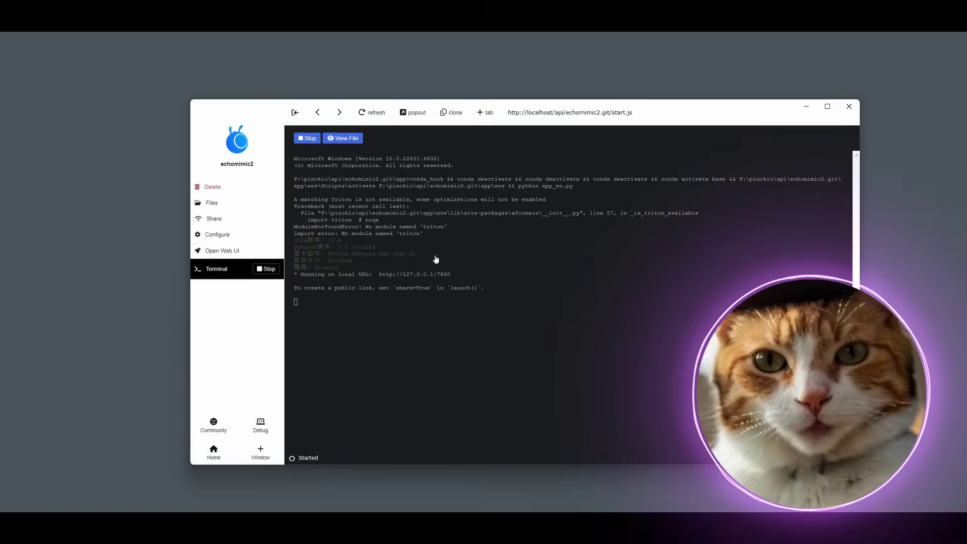
{"action": "left_click", "coordinate": [245, 257]}
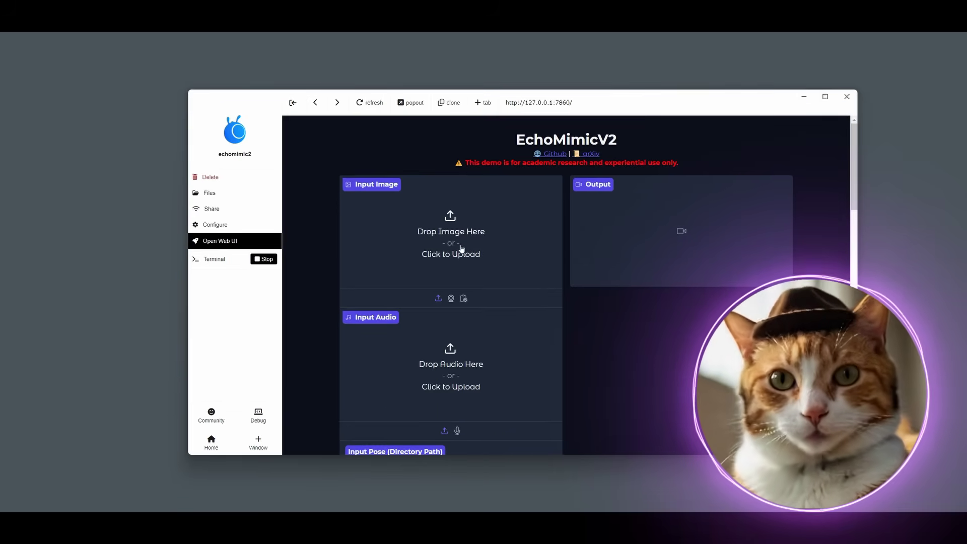
{"action": "scroll", "coordinate": [463, 247], "scroll_direction": "down", "scroll_amount": 4}
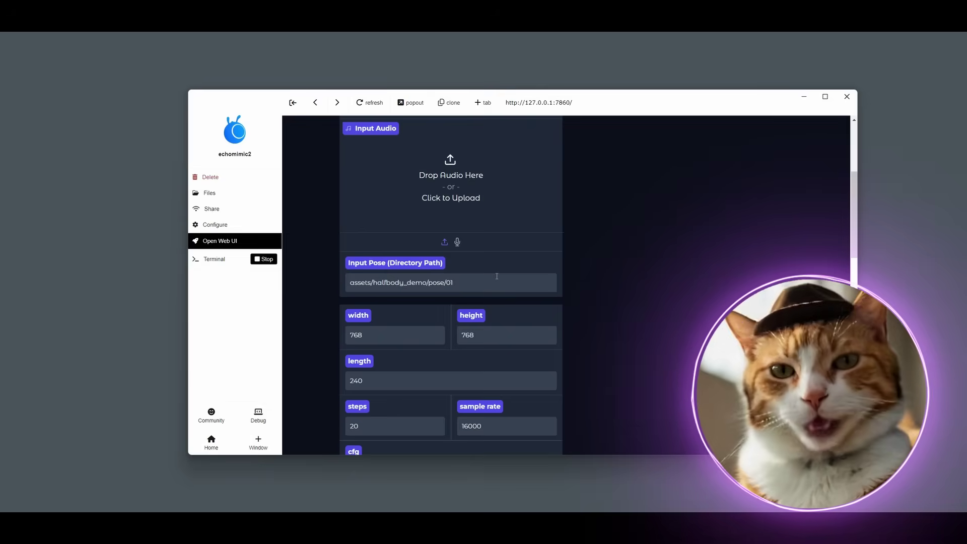
{"action": "scroll", "coordinate": [510, 281], "scroll_direction": "down", "scroll_amount": 2}
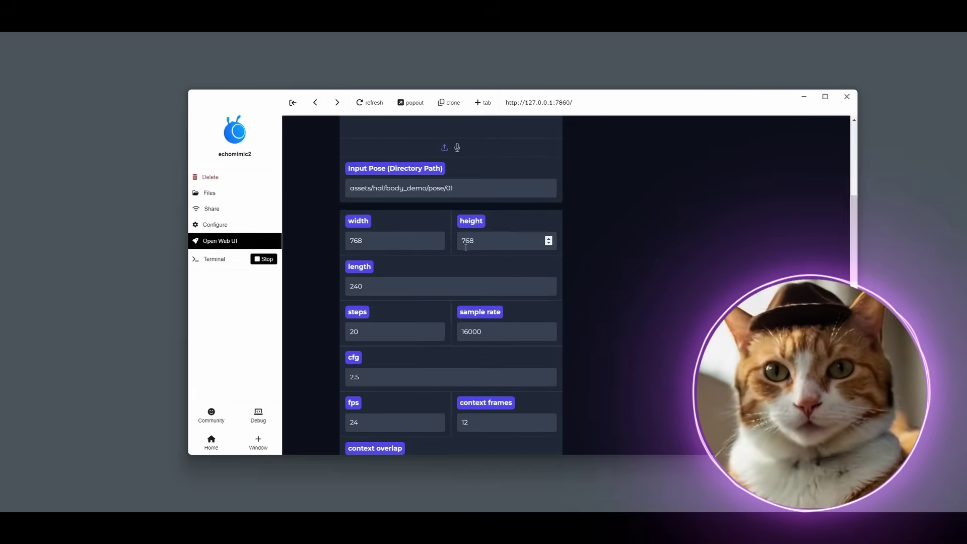
{"action": "scroll", "coordinate": [474, 258], "scroll_direction": "down", "scroll_amount": 1}
{"action": "scroll", "coordinate": [409, 300], "scroll_direction": "down", "scroll_amount": 1}
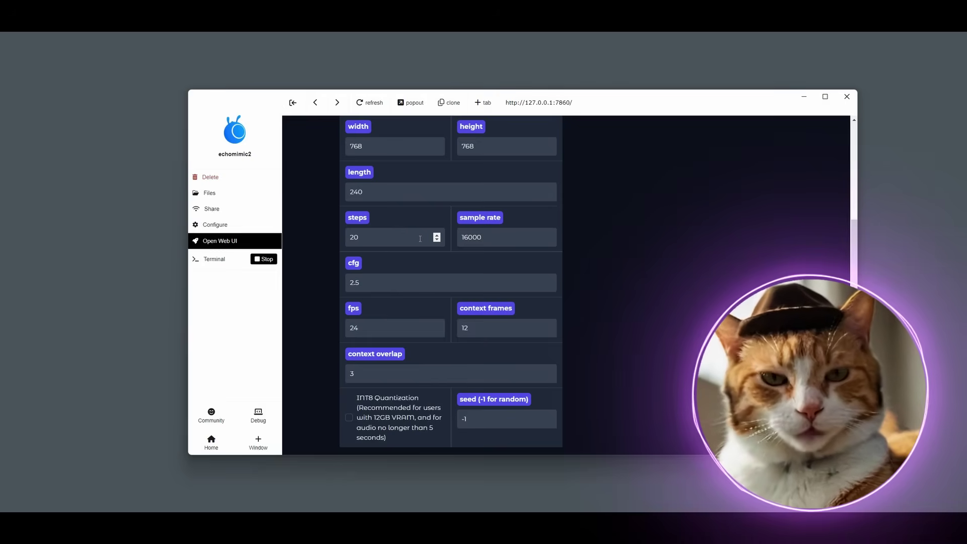
{"action": "scroll", "coordinate": [426, 236], "scroll_direction": "down", "scroll_amount": 1}
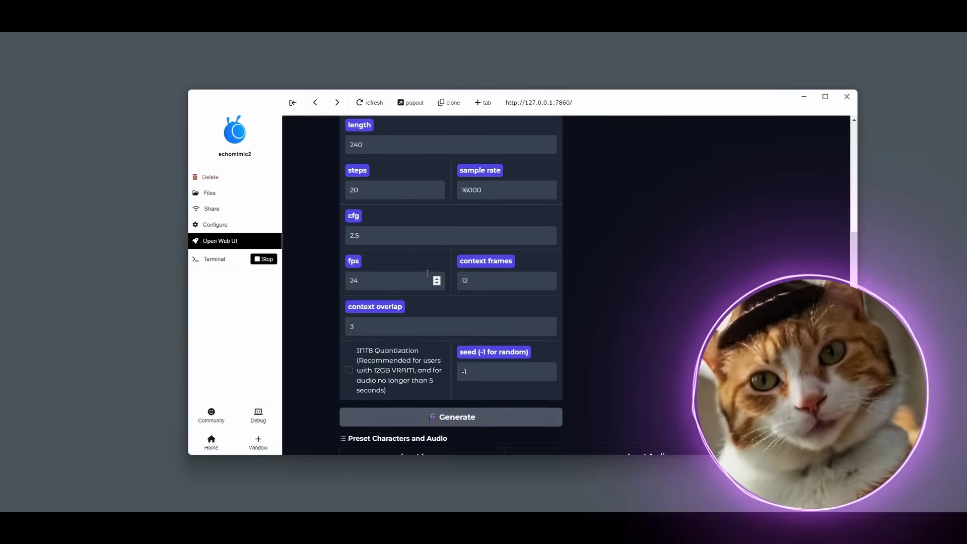
{"action": "scroll", "coordinate": [427, 273], "scroll_direction": "down", "scroll_amount": 3}
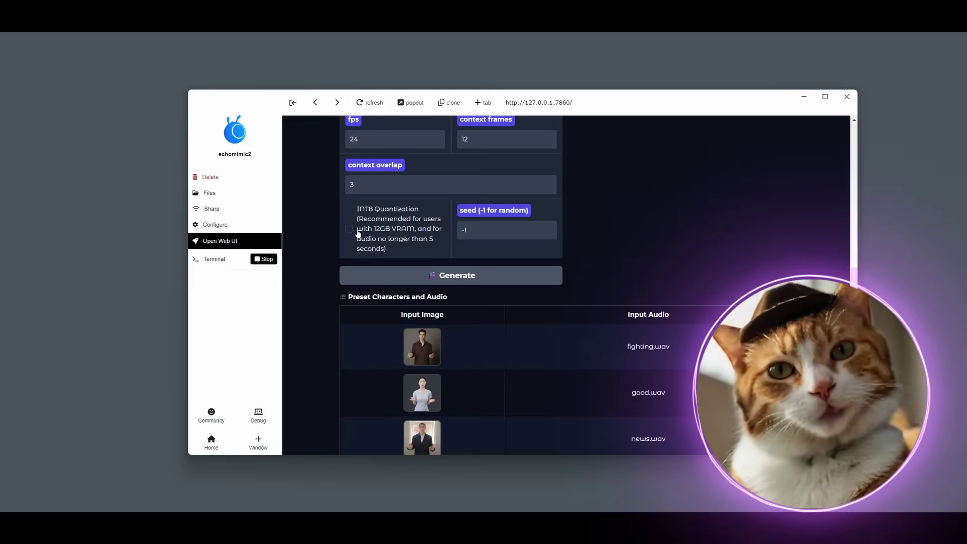
{"action": "scroll", "coordinate": [515, 298], "scroll_direction": "down", "scroll_amount": 1}
{"action": "scroll", "coordinate": [516, 302], "scroll_direction": "up", "scroll_amount": 10}
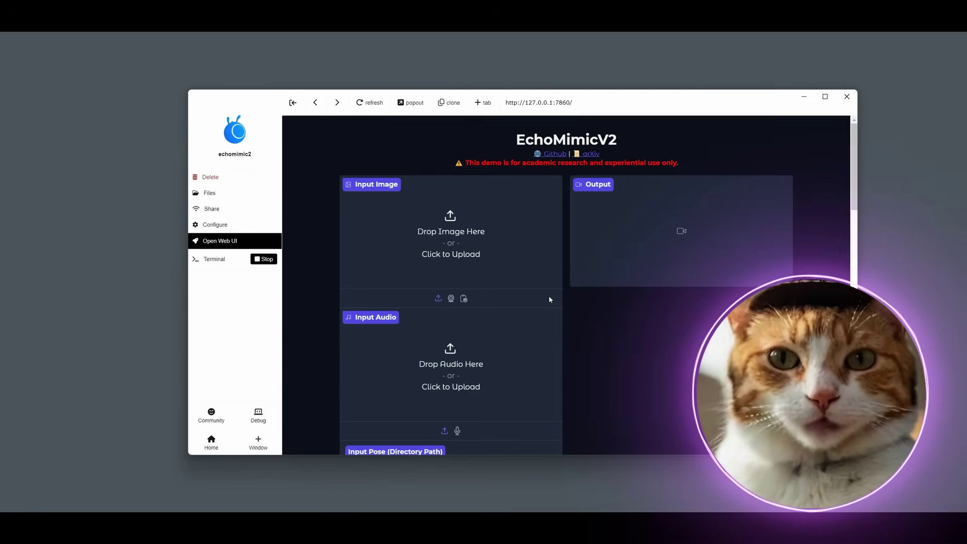
Load the fighting.wav preset, filling the inputs with the standing woman's portrait and 5-second audio.
{"action": "scroll", "coordinate": [548, 297], "scroll_direction": "down", "scroll_amount": 15}
{"action": "left_click", "coordinate": [625, 248]}
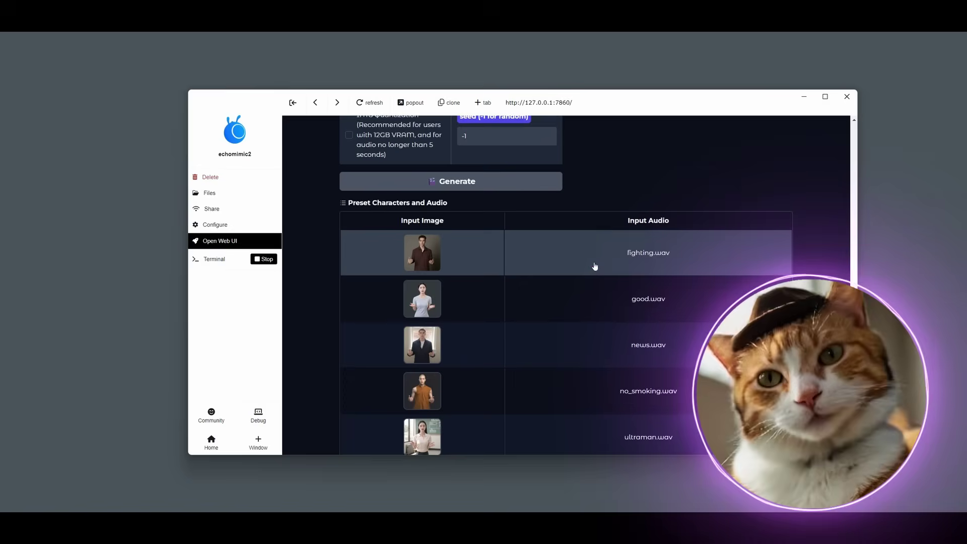
{"action": "scroll", "coordinate": [592, 265], "scroll_direction": "up", "scroll_amount": 15}
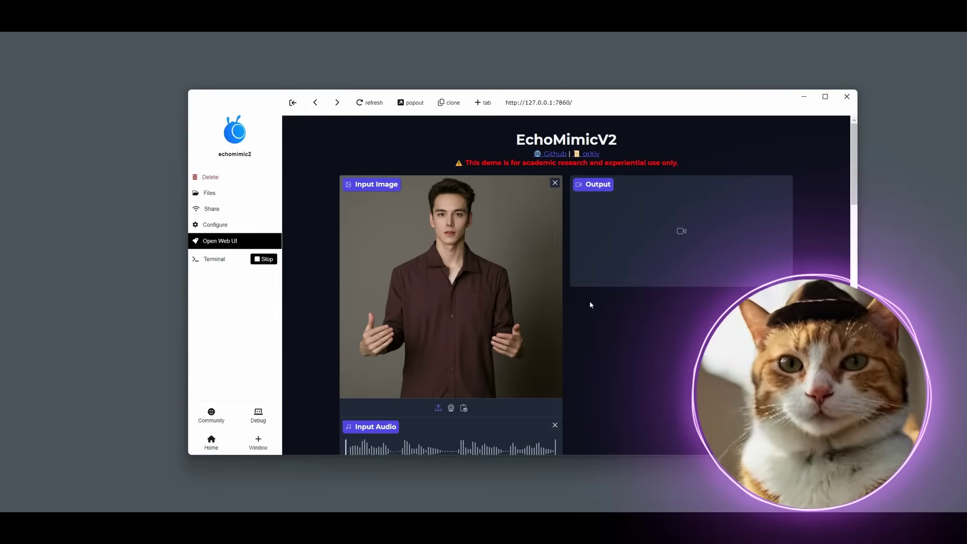
{"action": "scroll", "coordinate": [591, 304], "scroll_direction": "down", "scroll_amount": 15}
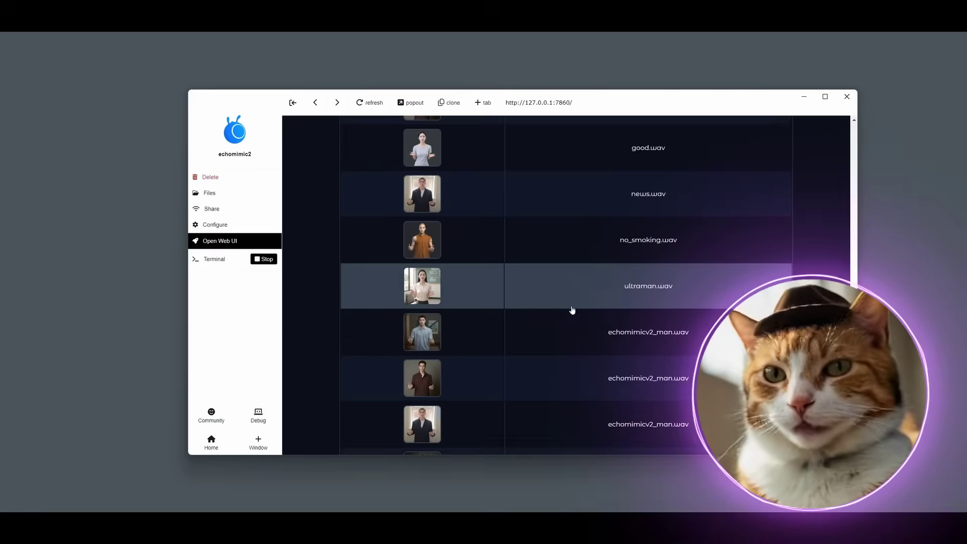
{"action": "scroll", "coordinate": [579, 286], "scroll_direction": "up", "scroll_amount": 15}
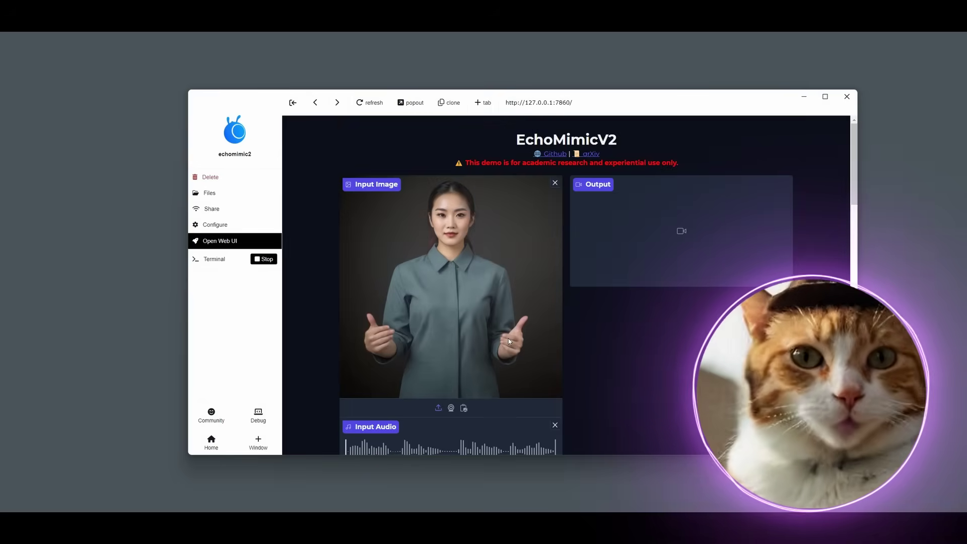
{"action": "scroll", "coordinate": [575, 335], "scroll_direction": "down", "scroll_amount": 6}
{"action": "scroll", "coordinate": [575, 335], "scroll_direction": "up", "scroll_amount": 4}
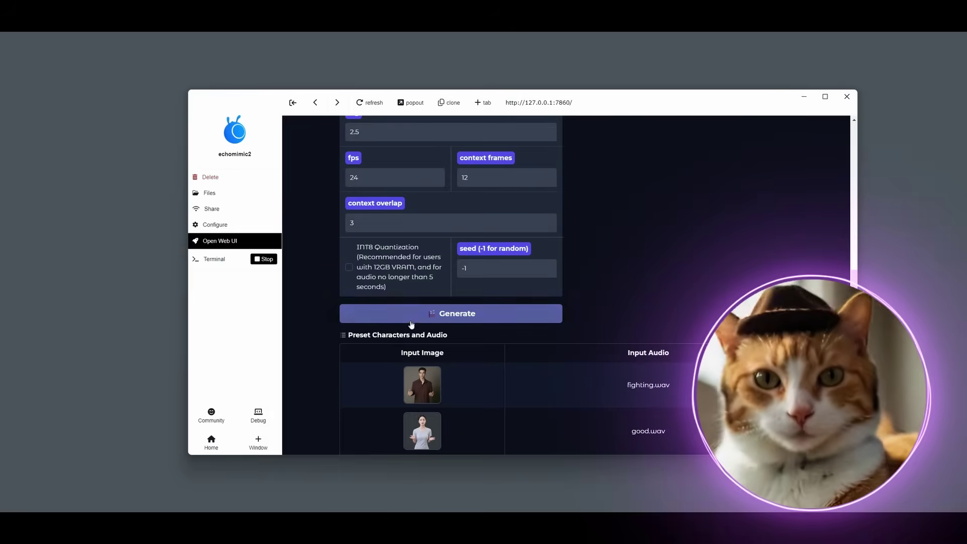
Start generating the talking avatar video from the woman's portrait and fighting.wav audio.
{"action": "left_click", "coordinate": [411, 313]}
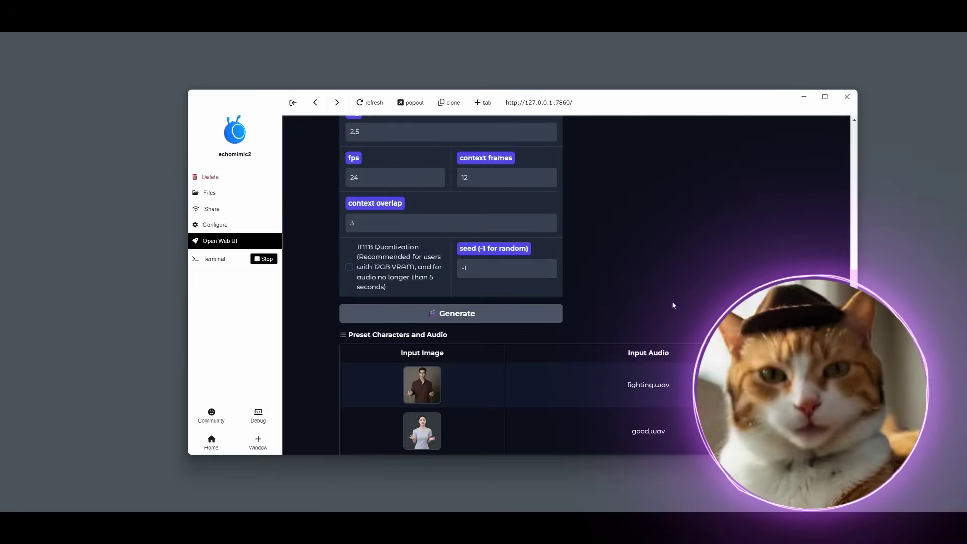
{"action": "scroll", "coordinate": [694, 291], "scroll_direction": "up", "scroll_amount": 10}
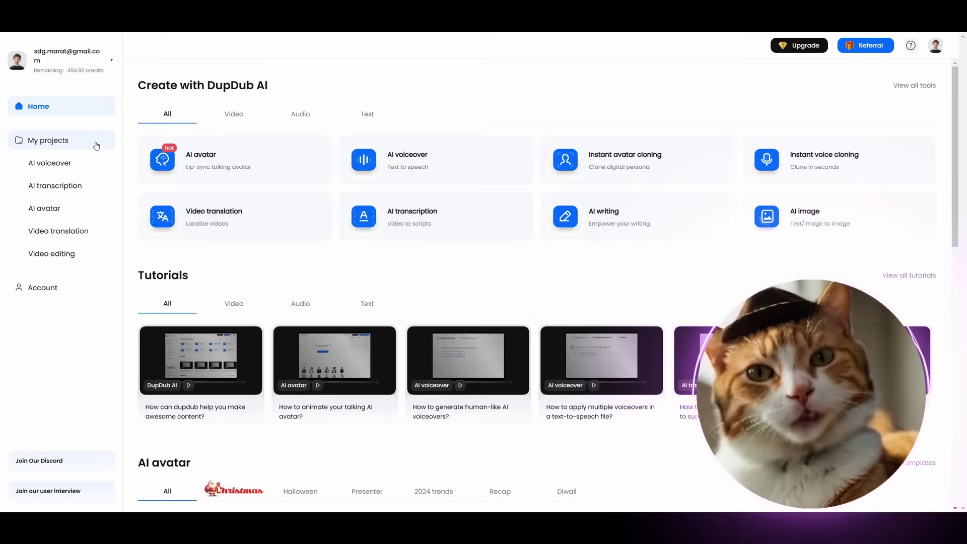
Refresh DupDub's home page, preview the Christmas_71 avatar template, and close the preview.
{"action": "left_click", "coordinate": [62, 108]}
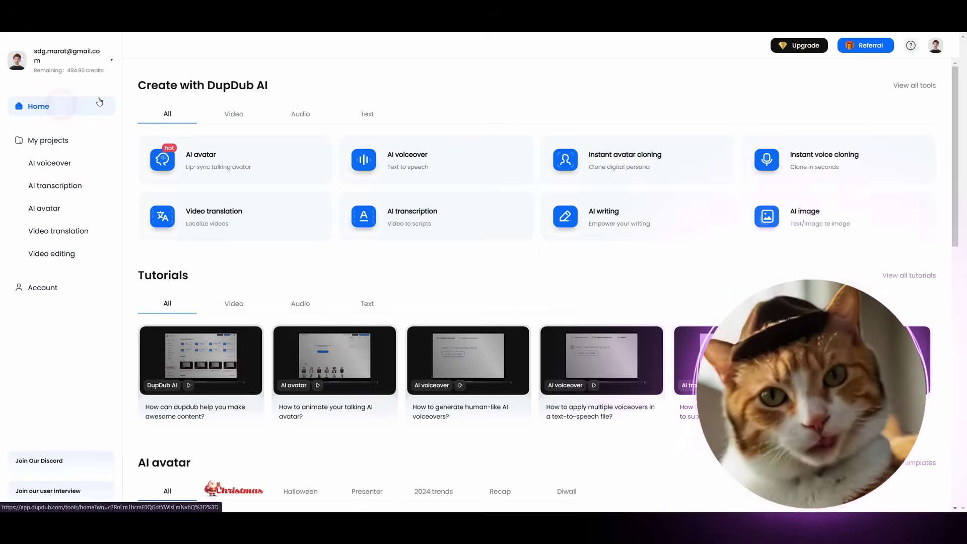
{"action": "scroll", "coordinate": [398, 254], "scroll_direction": "down", "scroll_amount": 5}
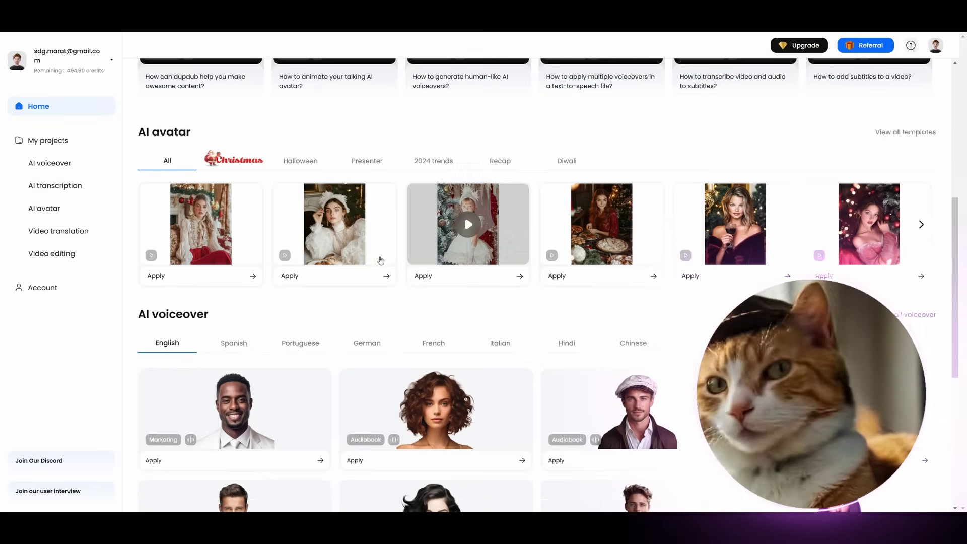
{"action": "mouse_move", "coordinate": [201, 239]}
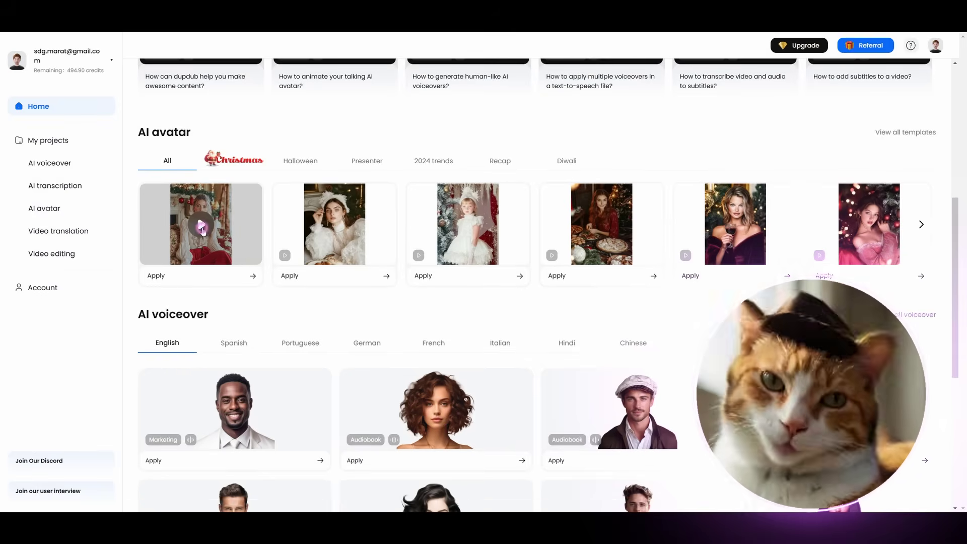
{"action": "left_click", "coordinate": [201, 227]}
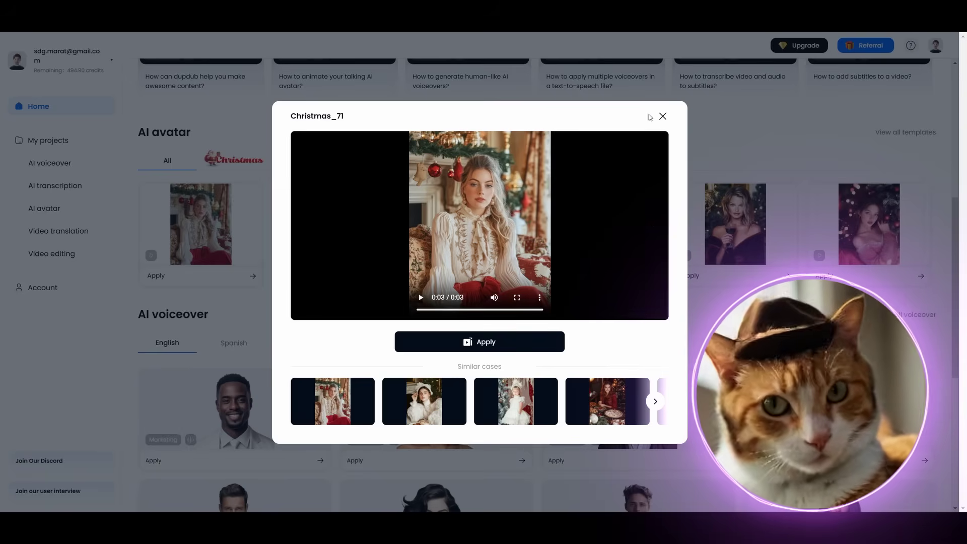
{"action": "left_click", "coordinate": [661, 117]}
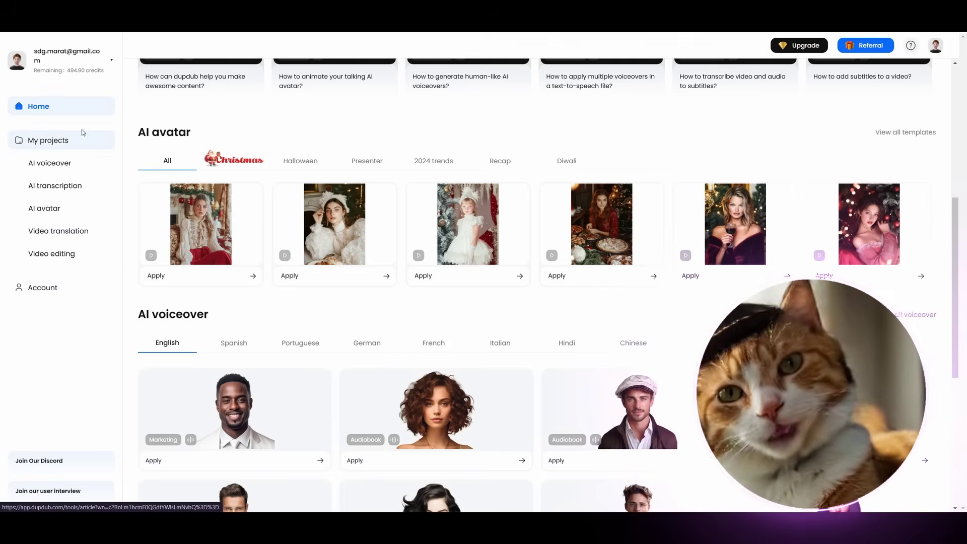
Show the AI avatar page's gesture avatars, dismissing the instant avatar cloning dialog.
{"action": "scroll", "coordinate": [197, 215], "scroll_direction": "down", "scroll_amount": 3}
{"action": "left_click", "coordinate": [51, 163]}
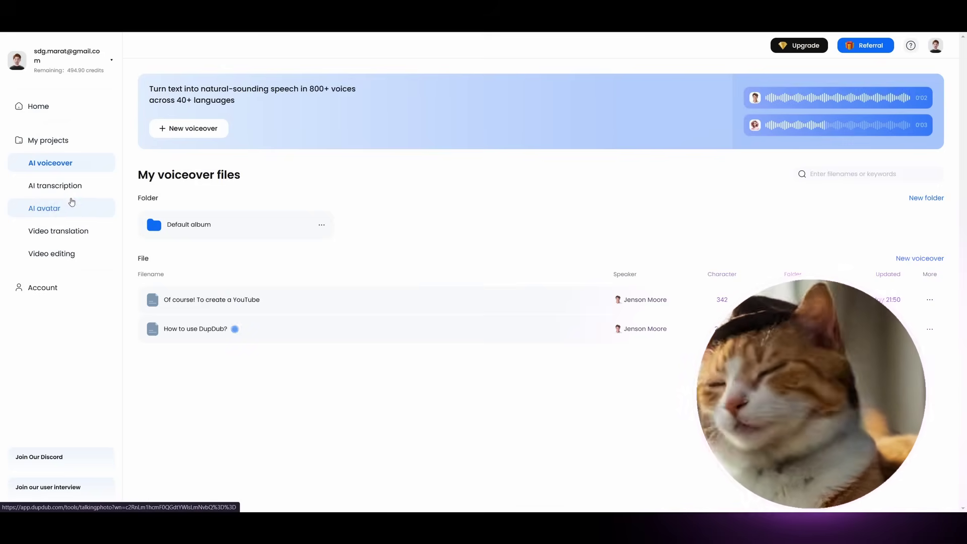
{"action": "left_click", "coordinate": [44, 208]}
{"action": "left_click", "coordinate": [305, 199]}
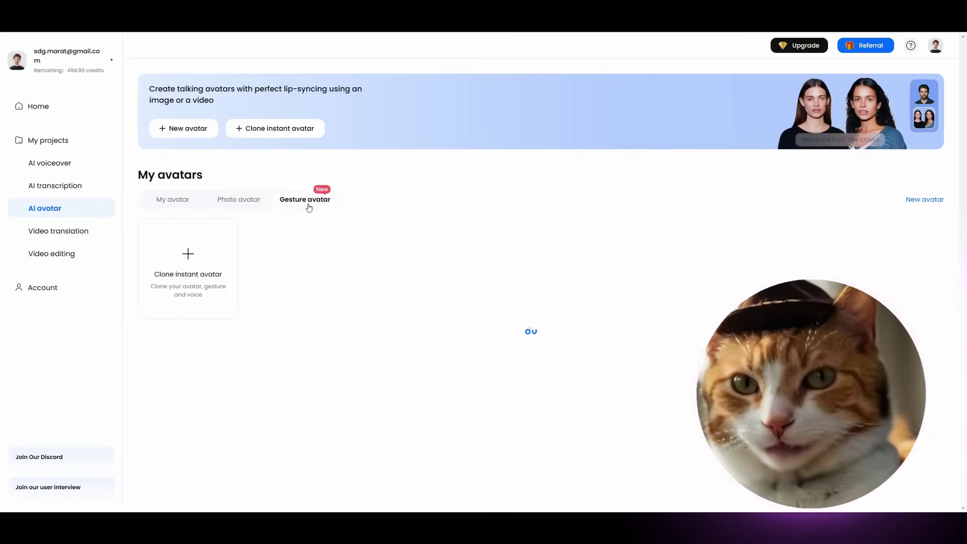
{"action": "left_click", "coordinate": [197, 265]}
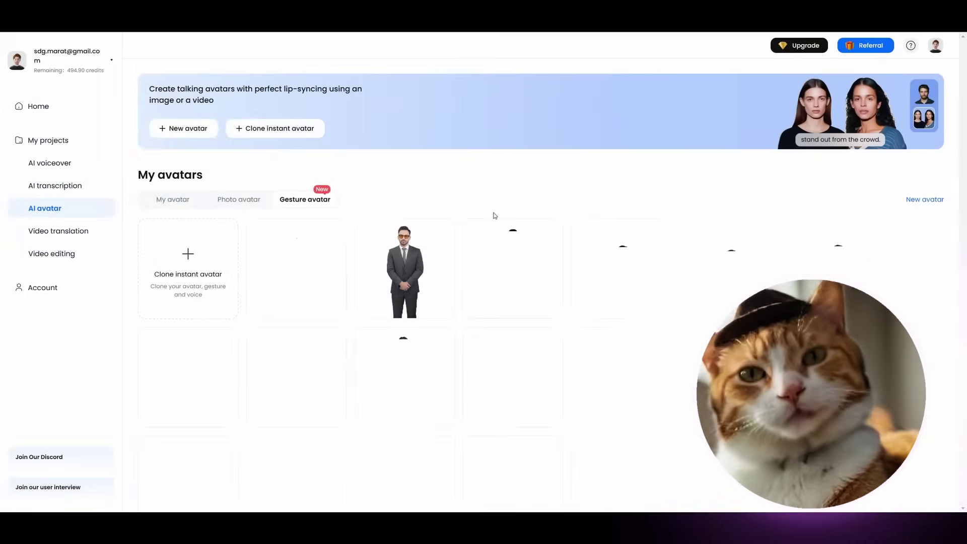
Watch one gesture avatar's sample video fullscreen, then close the preview.
{"action": "scroll", "coordinate": [492, 213], "scroll_direction": "down", "scroll_amount": 4}
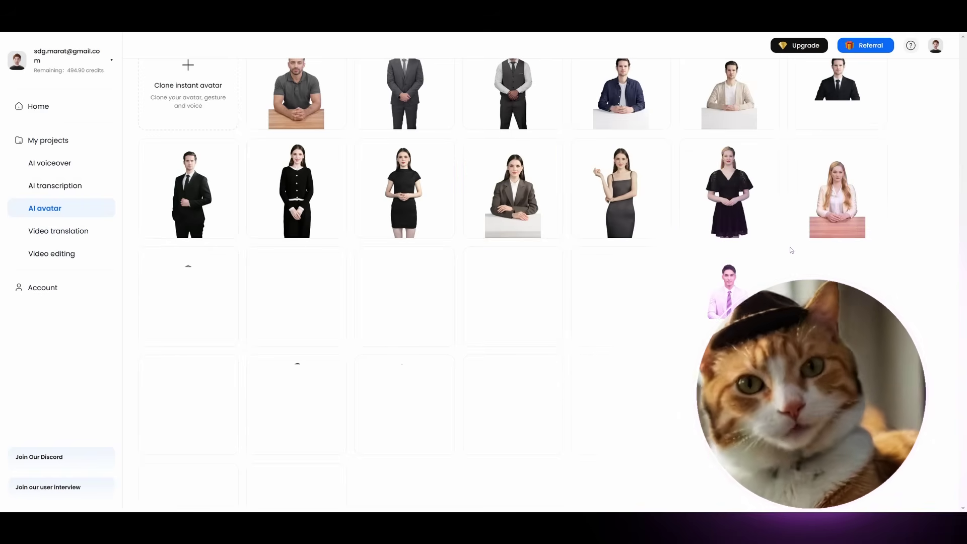
{"action": "scroll", "coordinate": [789, 249], "scroll_direction": "down", "scroll_amount": 1}
{"action": "scroll", "coordinate": [791, 249], "scroll_direction": "down", "scroll_amount": 1}
{"action": "scroll", "coordinate": [790, 249], "scroll_direction": "up", "scroll_amount": 2}
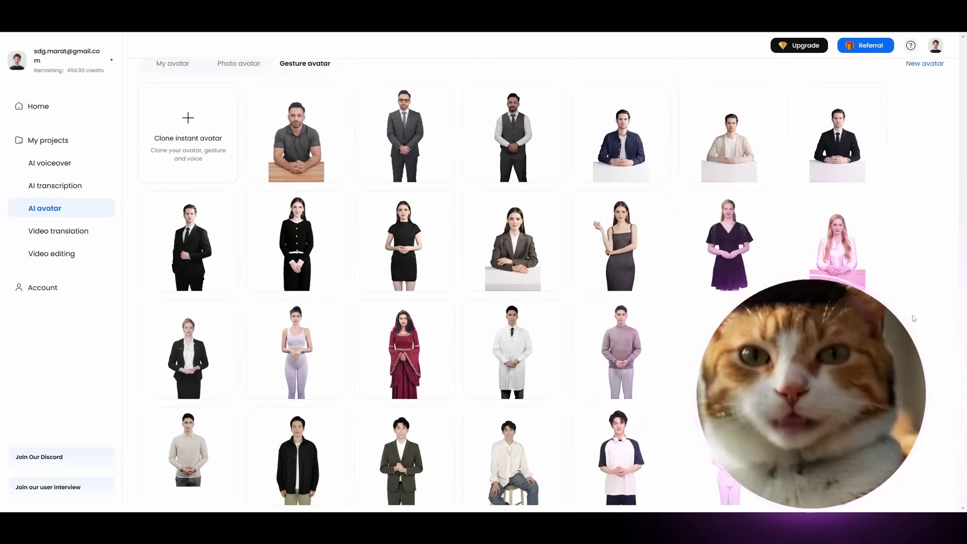
{"action": "scroll", "coordinate": [805, 282], "scroll_direction": "down", "scroll_amount": 3}
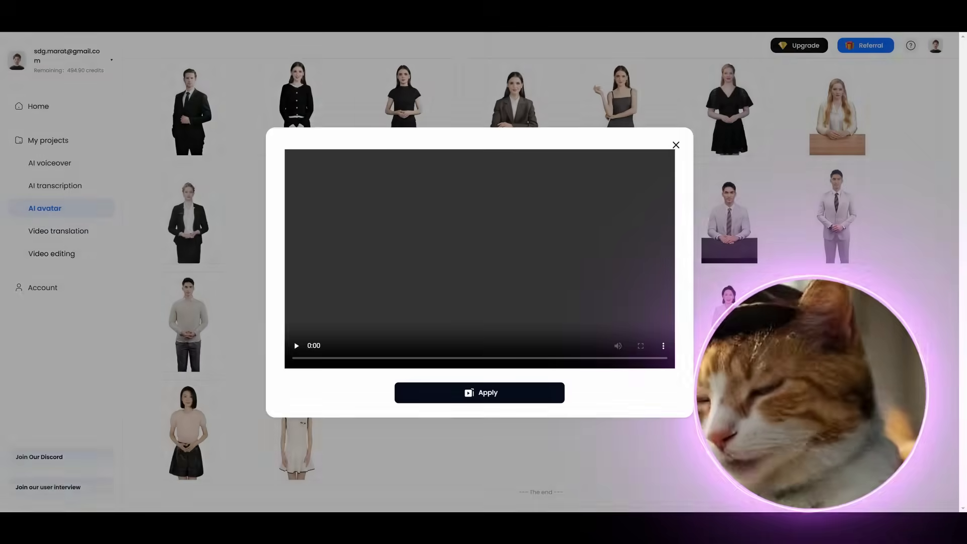
{"action": "left_click", "coordinate": [835, 322]}
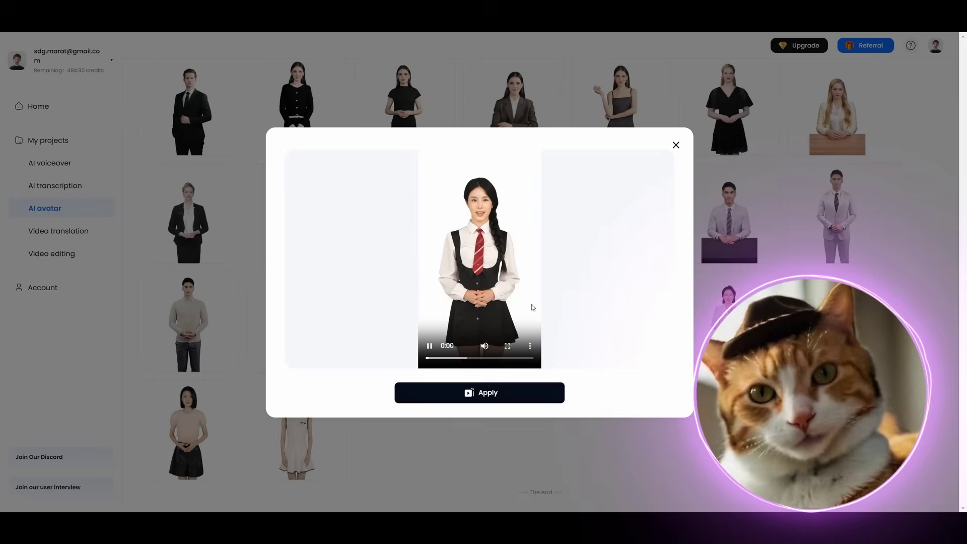
{"action": "left_click", "coordinate": [507, 346]}
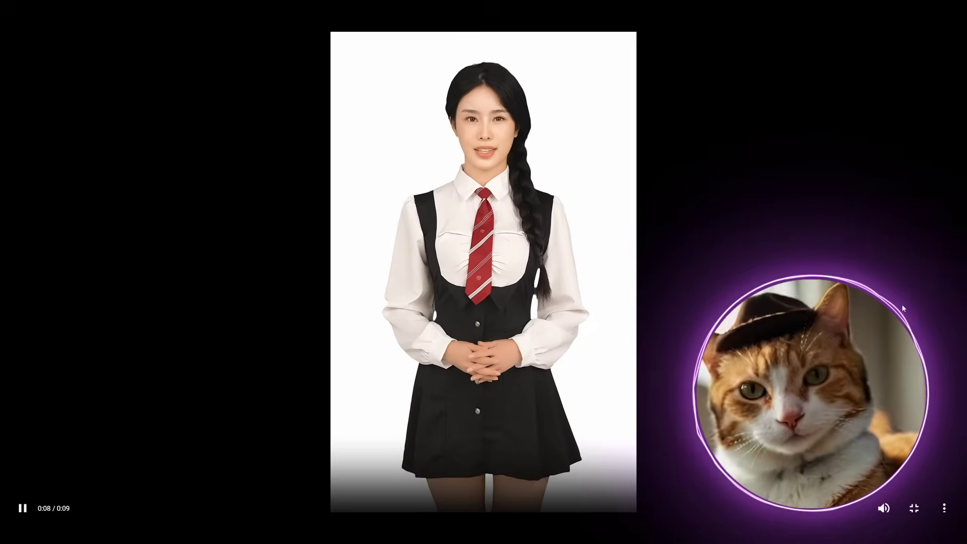
{"action": "key", "text": "Escape"}
{"action": "left_click", "coordinate": [676, 145]}
Preview the last avatar in the gallery, close it, and return to the top.
{"action": "scroll", "coordinate": [511, 292], "scroll_direction": "down", "scroll_amount": 2}
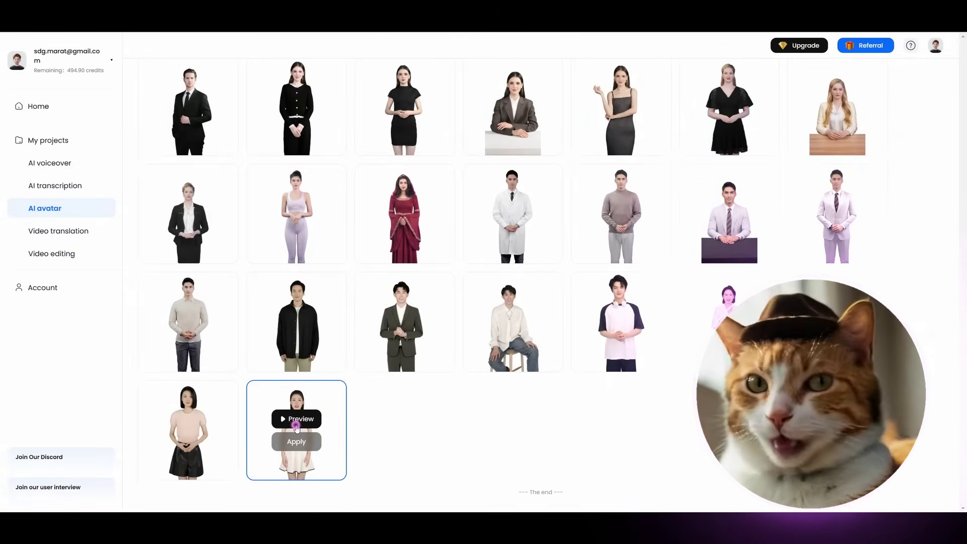
{"action": "left_click", "coordinate": [300, 419]}
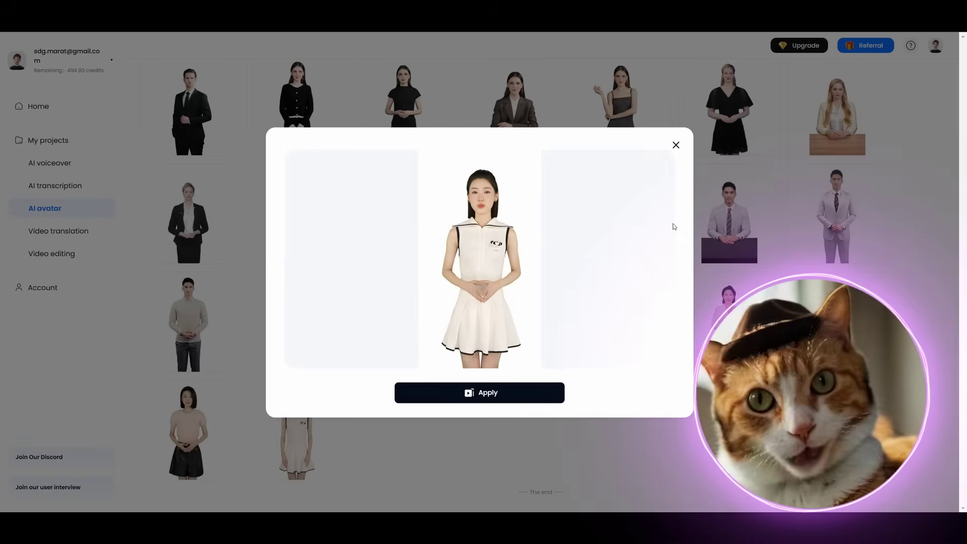
{"action": "left_click", "coordinate": [675, 146]}
{"action": "scroll", "coordinate": [677, 148], "scroll_direction": "up", "scroll_amount": 5}
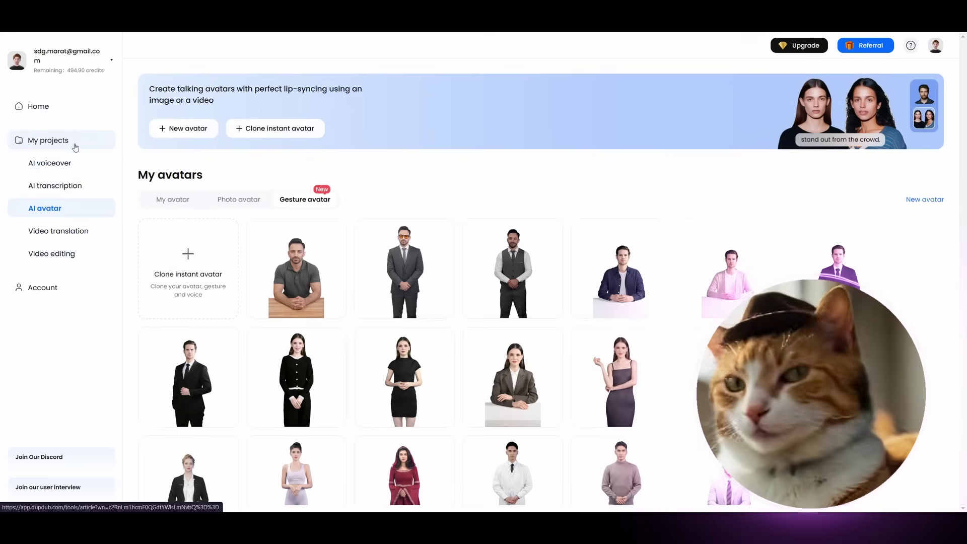
Visit the voiceover, transcription, AI avatar and translated videos pages, ending on My videos.
{"action": "left_click", "coordinate": [73, 161]}
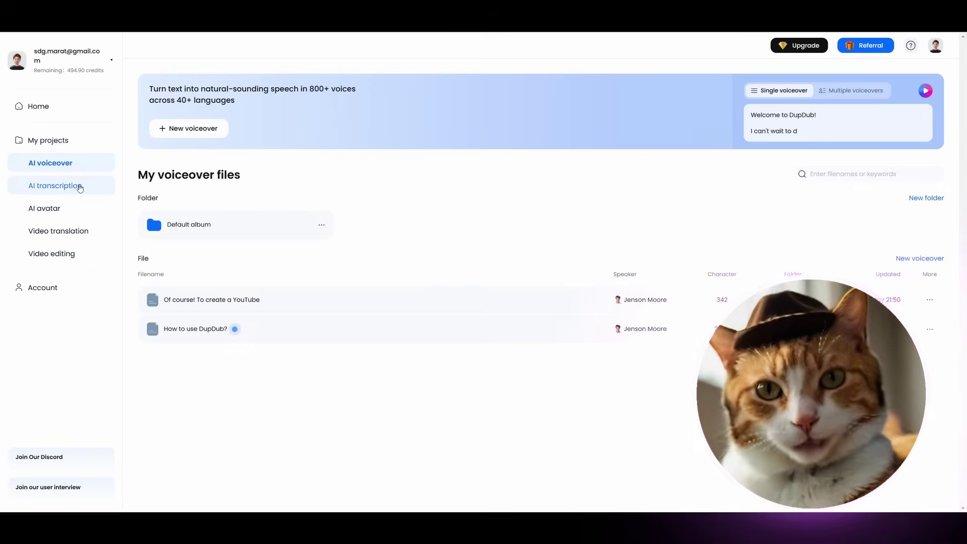
{"action": "left_click", "coordinate": [77, 185]}
{"action": "left_click", "coordinate": [79, 209]}
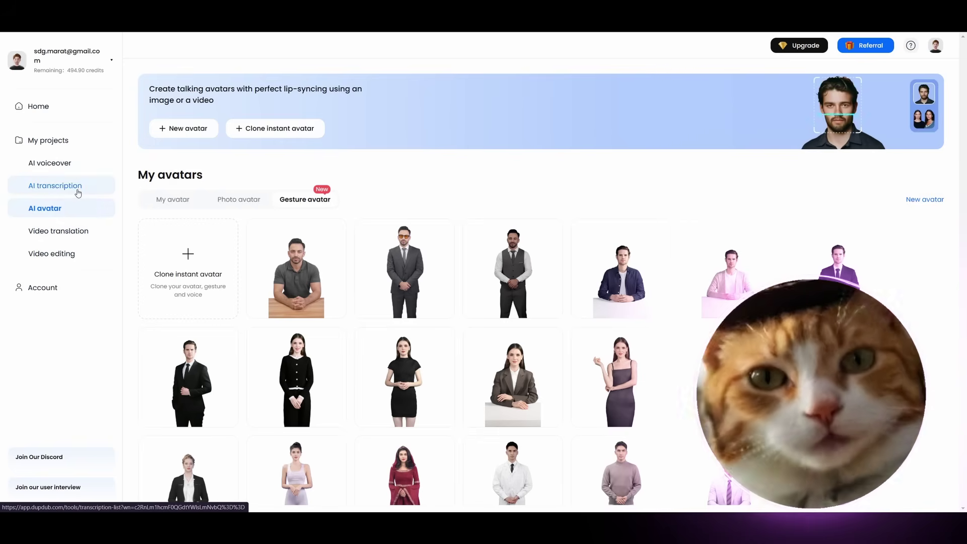
{"action": "left_click", "coordinate": [78, 191]}
{"action": "left_click", "coordinate": [91, 232]}
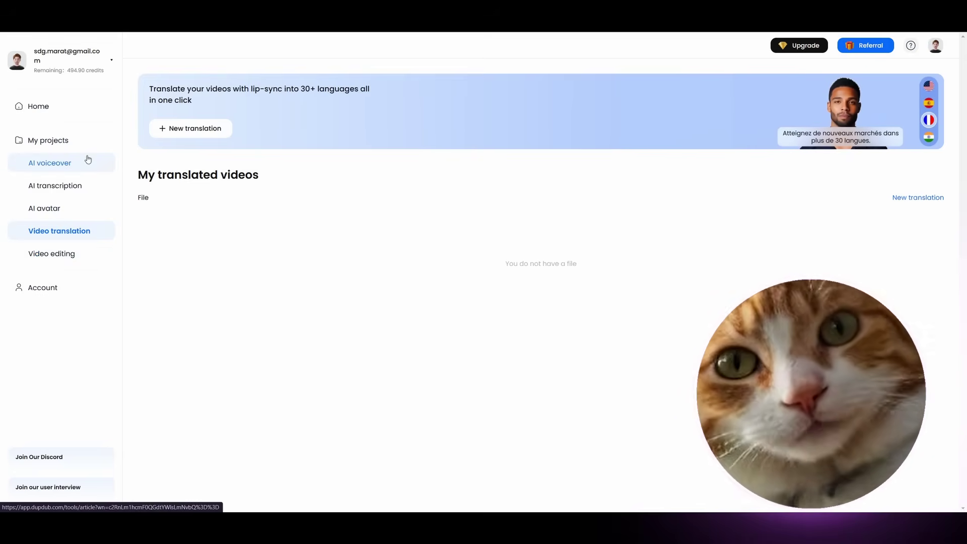
{"action": "left_click", "coordinate": [68, 253]}
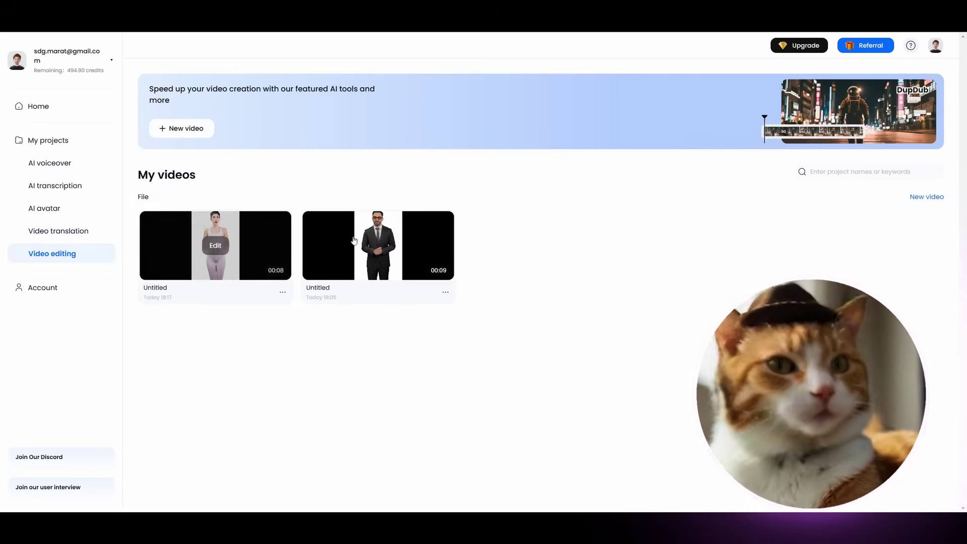
{"action": "mouse_move", "coordinate": [378, 246]}
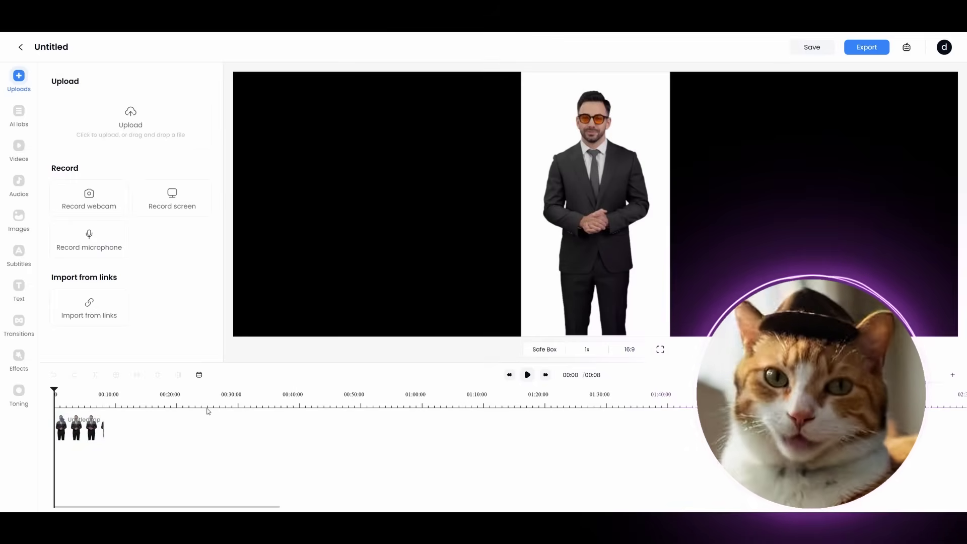
Browse the editor's AI labs, Images, Subtitles, Transitions and Effects panels, then save and exit.
{"action": "left_click", "coordinate": [20, 123]}
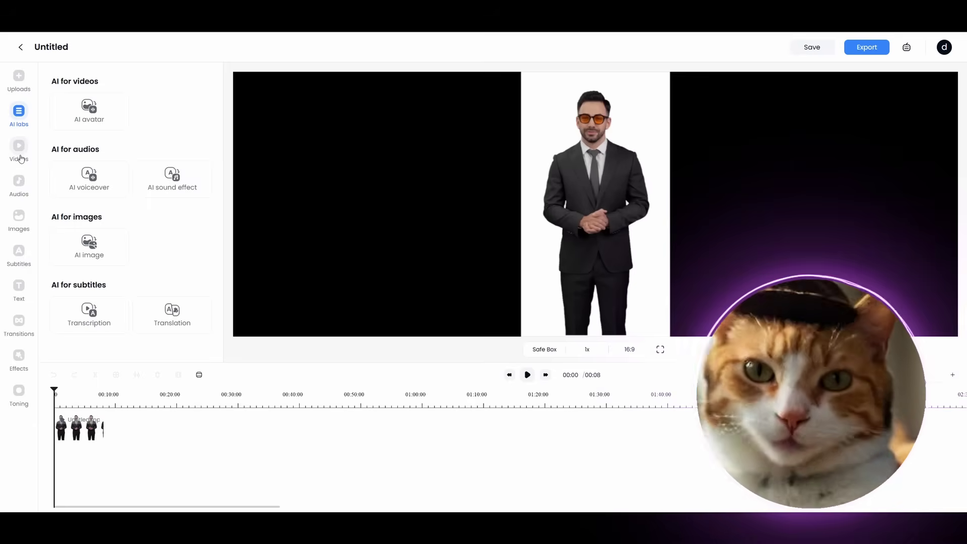
{"action": "left_click", "coordinate": [21, 226]}
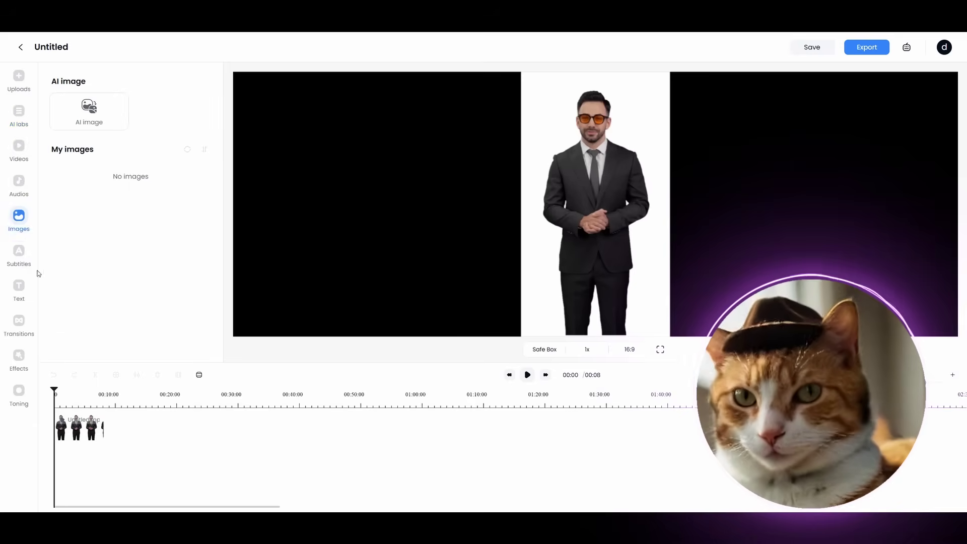
{"action": "left_click", "coordinate": [20, 262]}
{"action": "left_click", "coordinate": [20, 321]}
{"action": "scroll", "coordinate": [60, 328], "scroll_direction": "down", "scroll_amount": 1}
{"action": "left_click", "coordinate": [21, 356]}
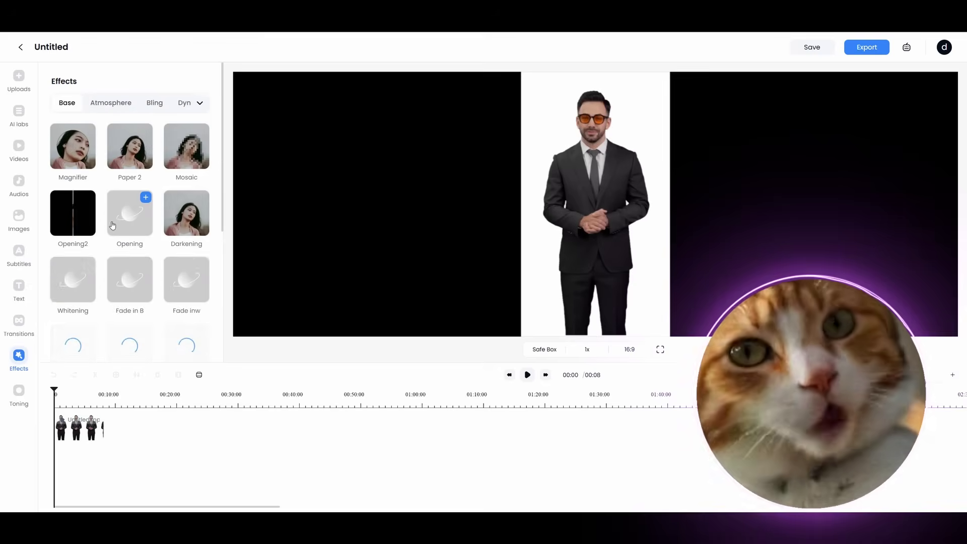
{"action": "scroll", "coordinate": [128, 205], "scroll_direction": "down", "scroll_amount": 5}
{"action": "scroll", "coordinate": [129, 206], "scroll_direction": "up", "scroll_amount": 1}
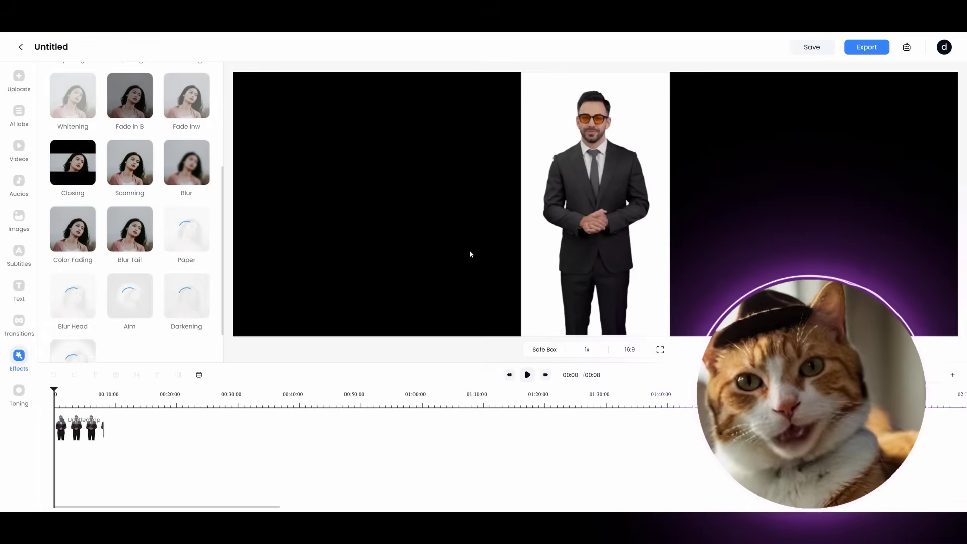
{"action": "left_click", "coordinate": [19, 49]}
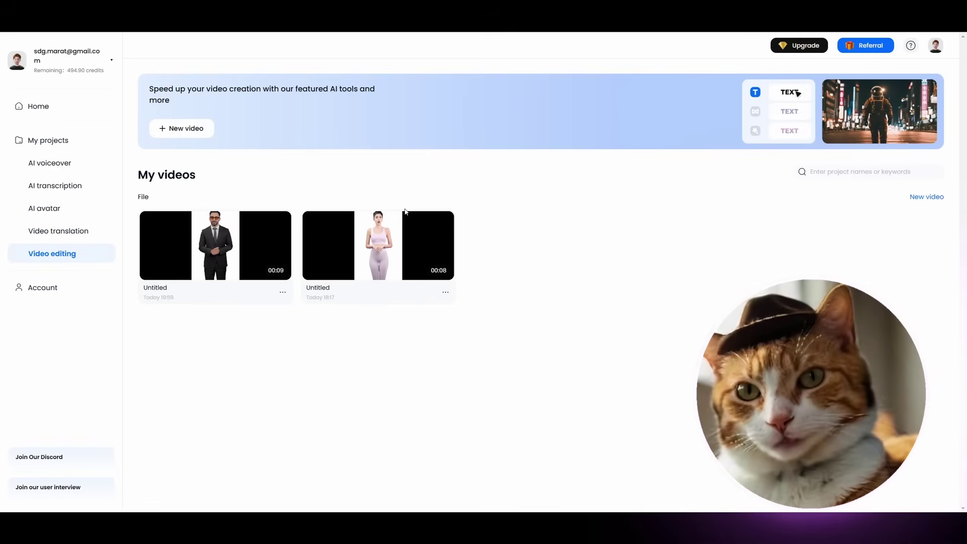
Switch to the echomimic2 window in Pinokio to see the generated 3-second video.
{"action": "mouse_move", "coordinate": [402, 215]}
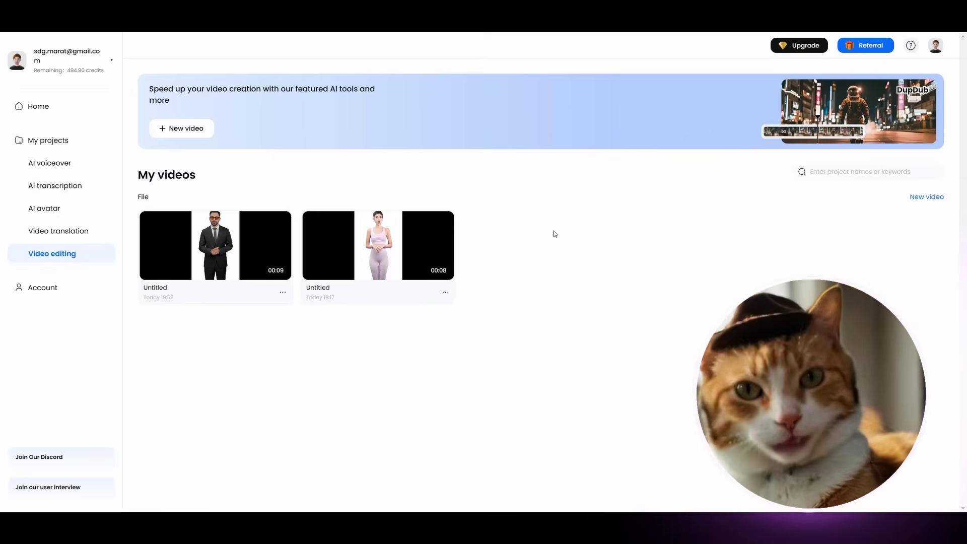
{"action": "mouse_move", "coordinate": [182, 528]}
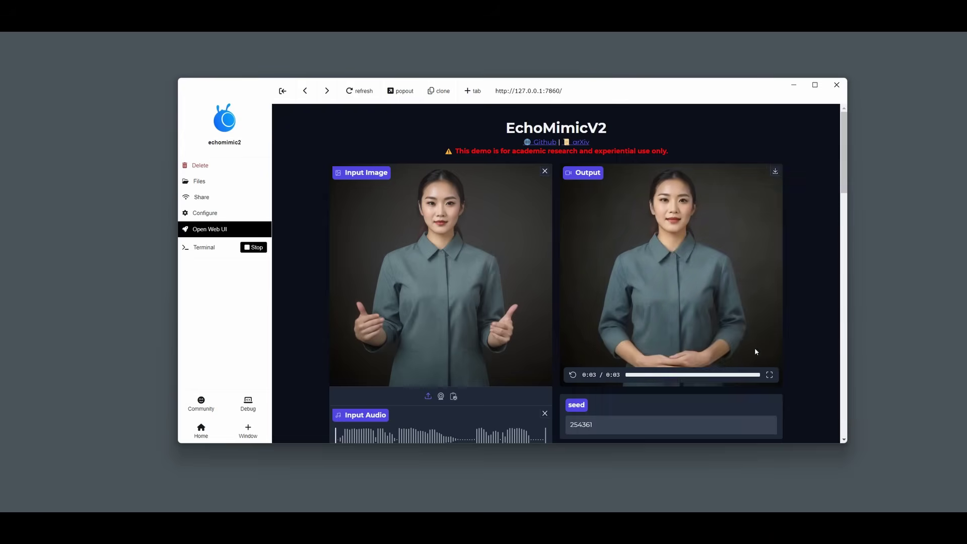
{"action": "left_click", "coordinate": [730, 298]}
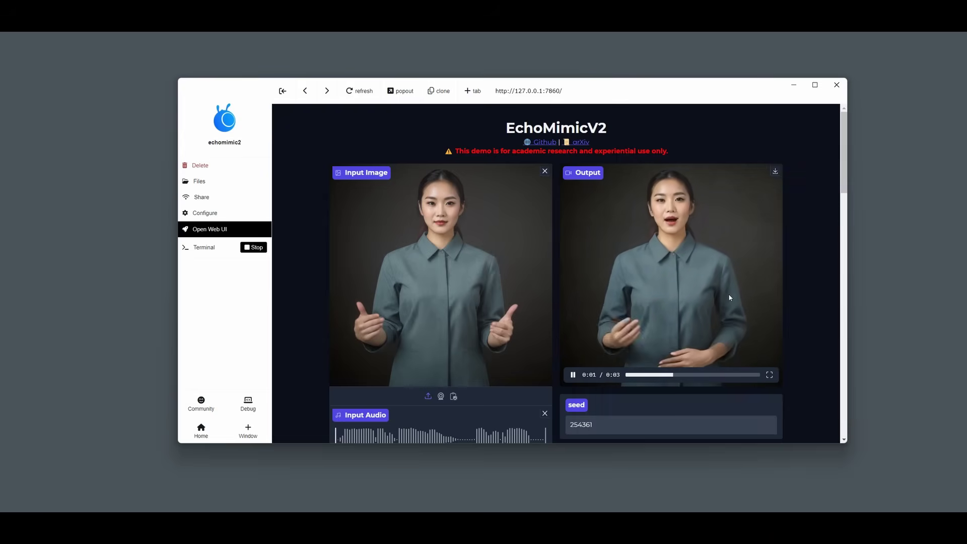